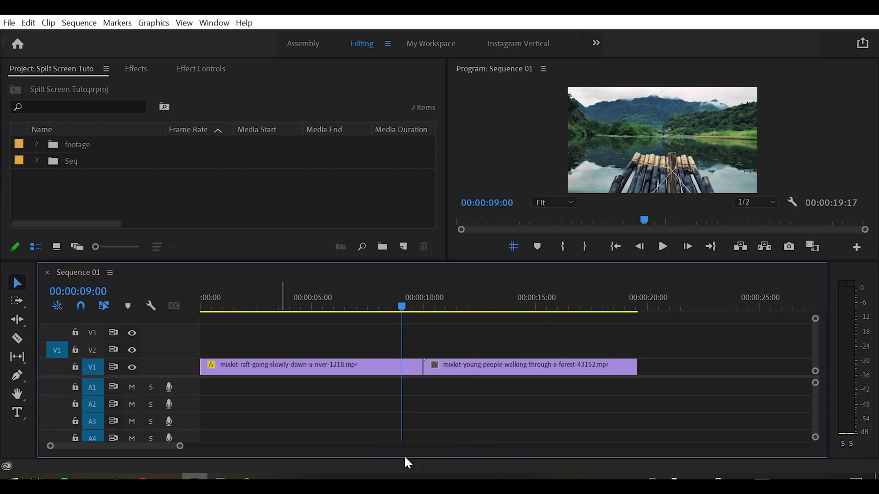
# Select the river-raft clip on V1 with the playhead at 00:00:09:00.
pyautogui.click(357, 372)
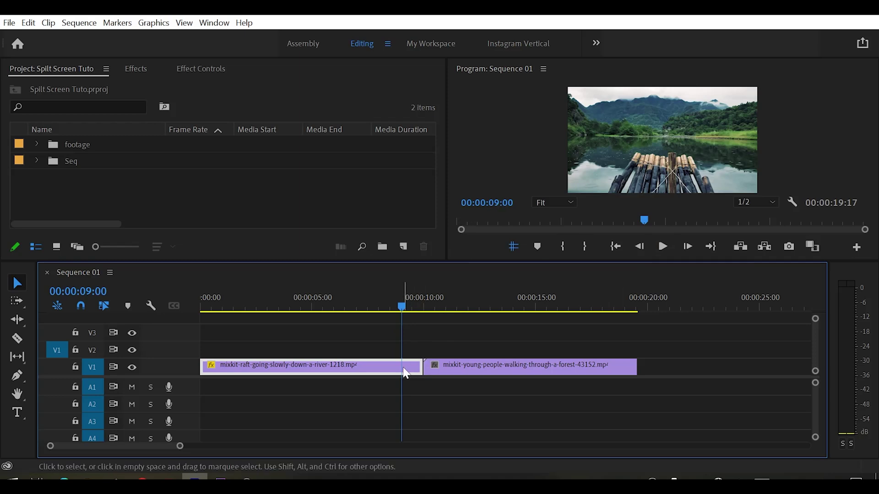
# Cut the raft clip at 00:00:09:00 and duplicate its final one-second piece onto V2.
pyautogui.moveTo(405, 373); pyautogui.dragTo(405, 371)
pyautogui.hotkey('ctrl', 'k')
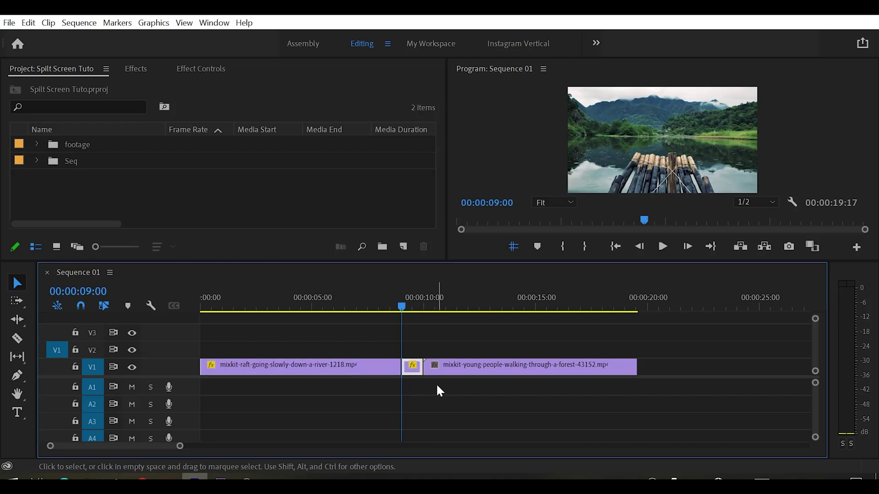
pyautogui.scroll(5, 425, 379)
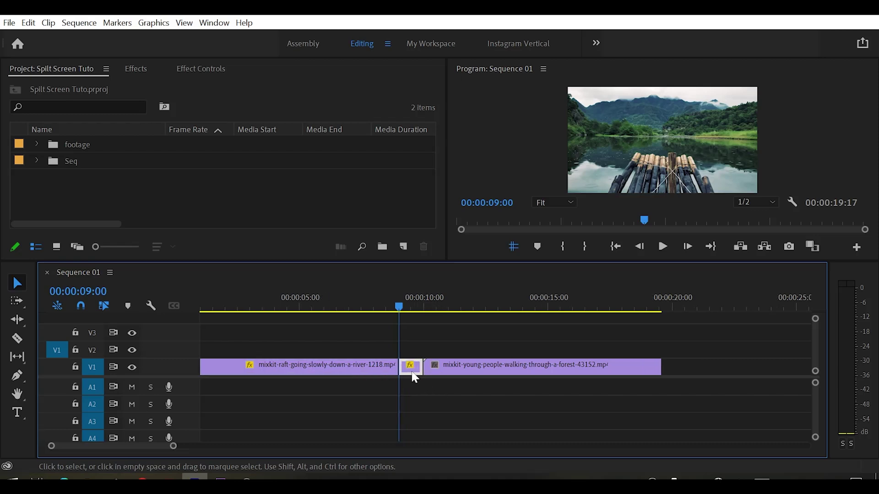
pyautogui.scroll(3, 405, 372)
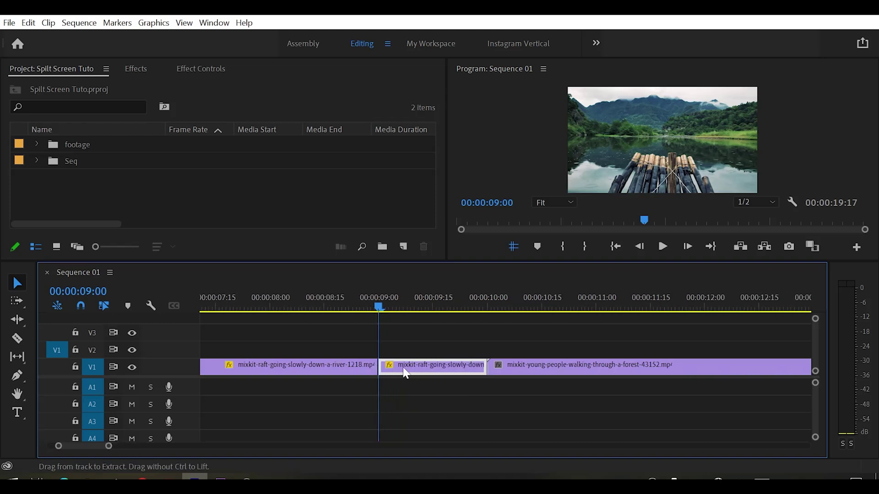
pyautogui.scroll(3, 405, 370)
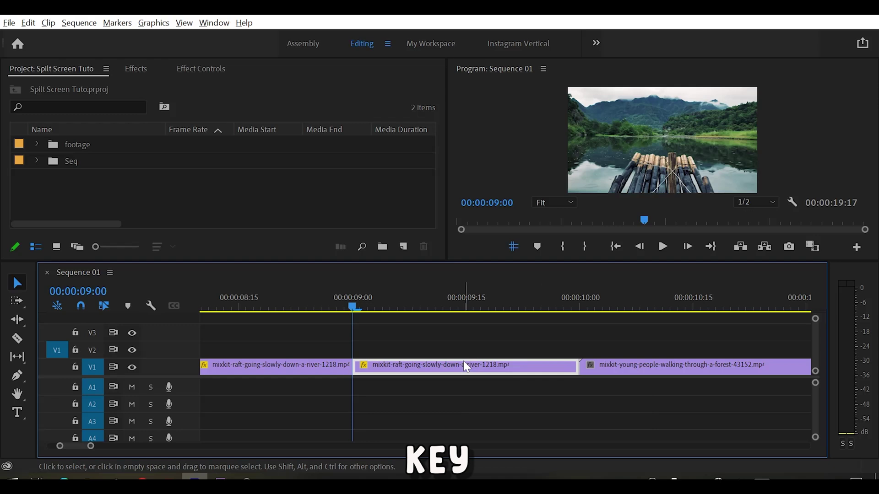
pyautogui.moveTo(464, 361); pyautogui.dragTo(464, 352)
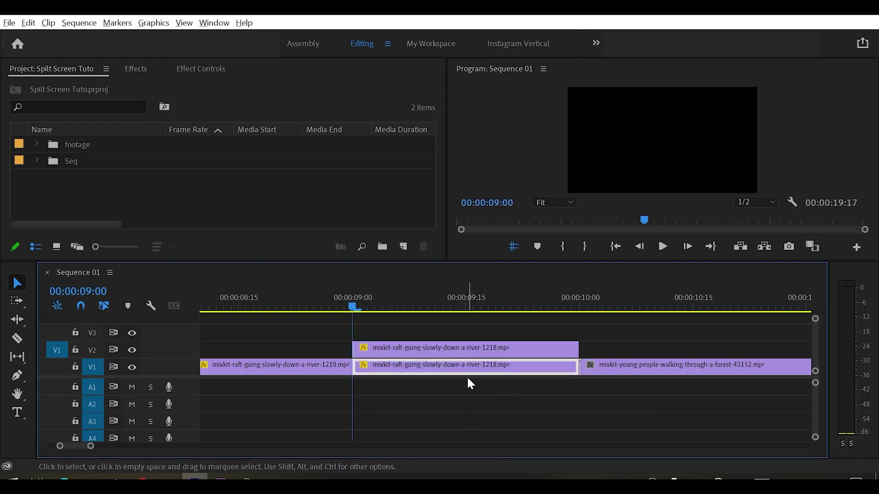
# Add a Free Draw Bezier mask to the raft piece's Opacity effect in Effect Controls.
pyautogui.click(188, 68)
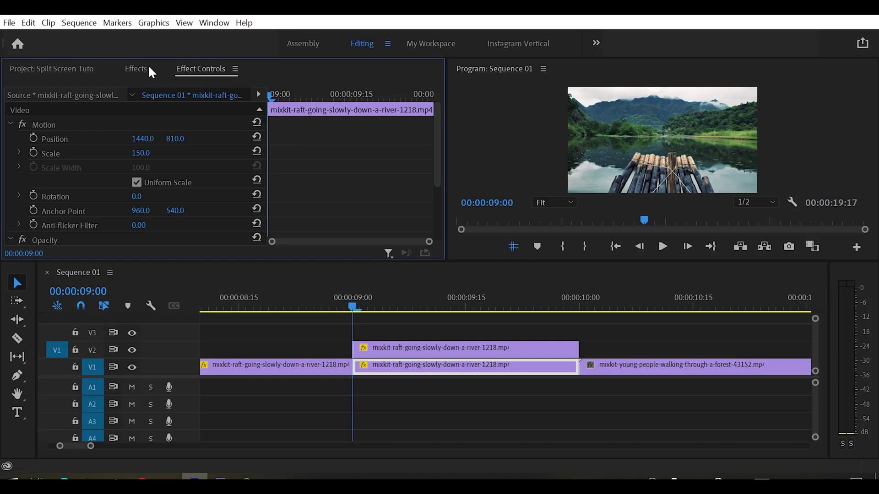
pyautogui.scroll(-3, 295, 147)
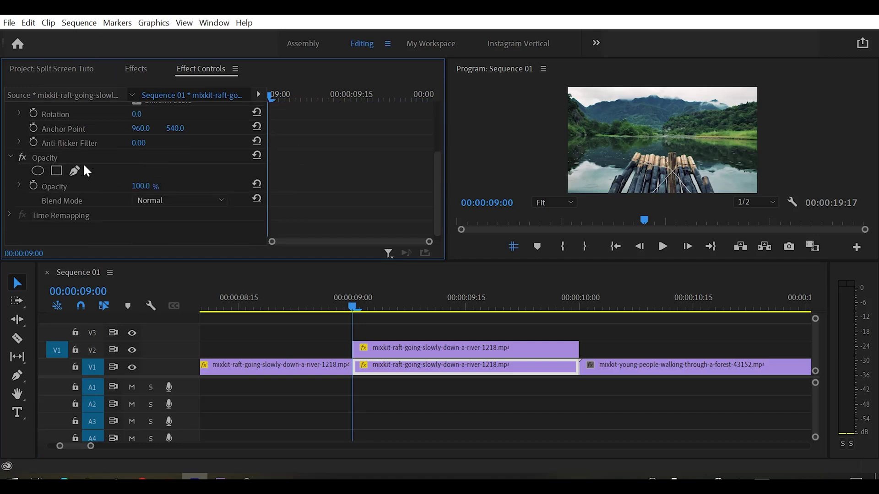
pyautogui.click(448, 202)
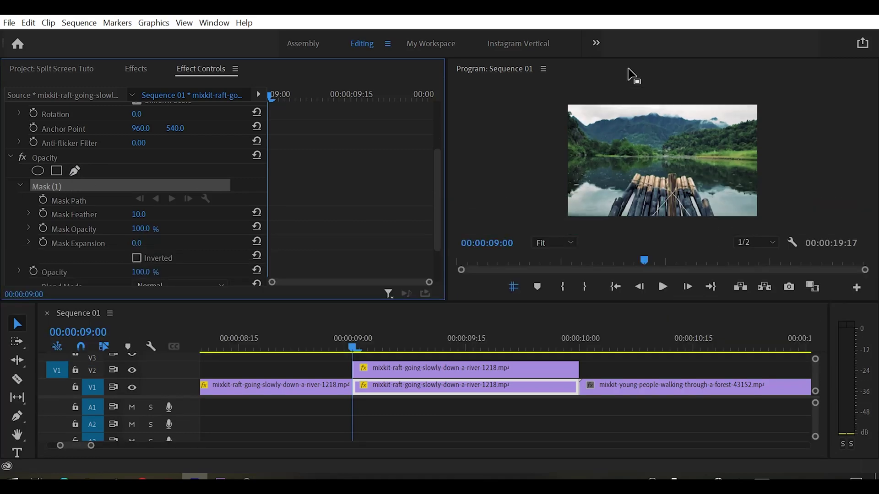
# At 100% zoom in the maximized Program Monitor, draw a triangular mask from bottom-left to top-right corner.
pyautogui.press('`')
pyautogui.click(115, 401)
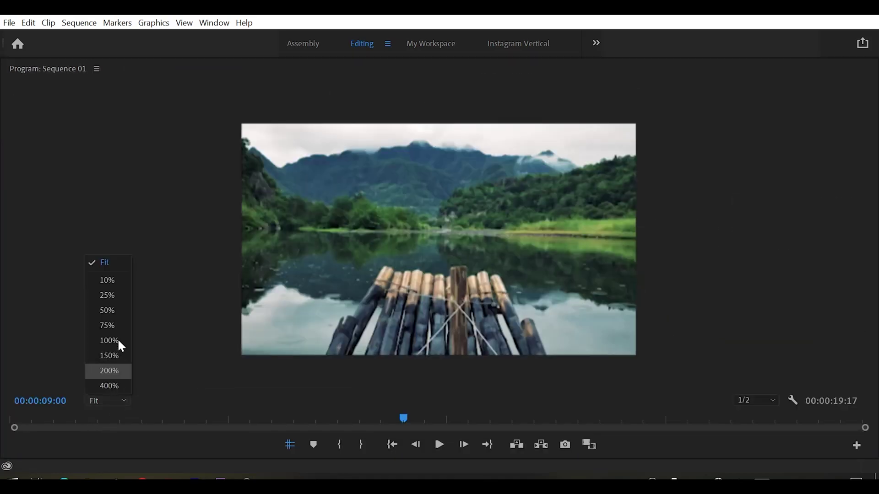
pyautogui.click(120, 342)
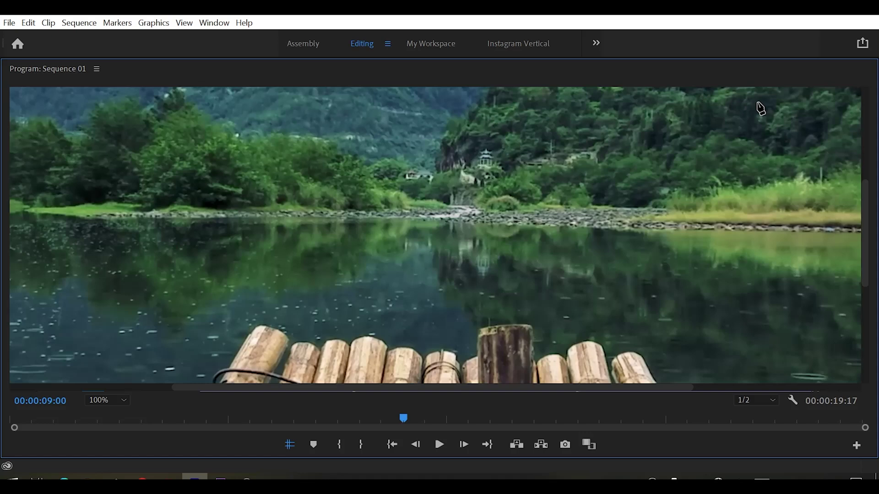
pyautogui.moveTo(667, 389); pyautogui.dragTo(844, 393)
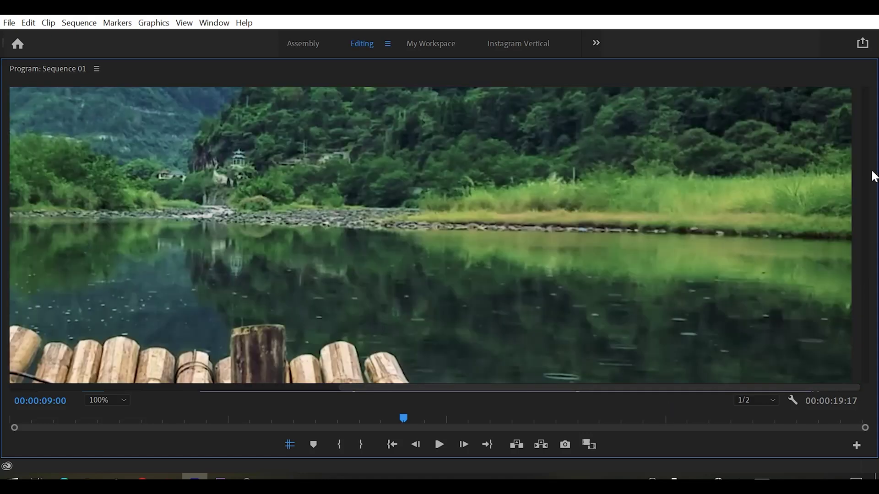
pyautogui.moveTo(866, 183); pyautogui.dragTo(866, 102)
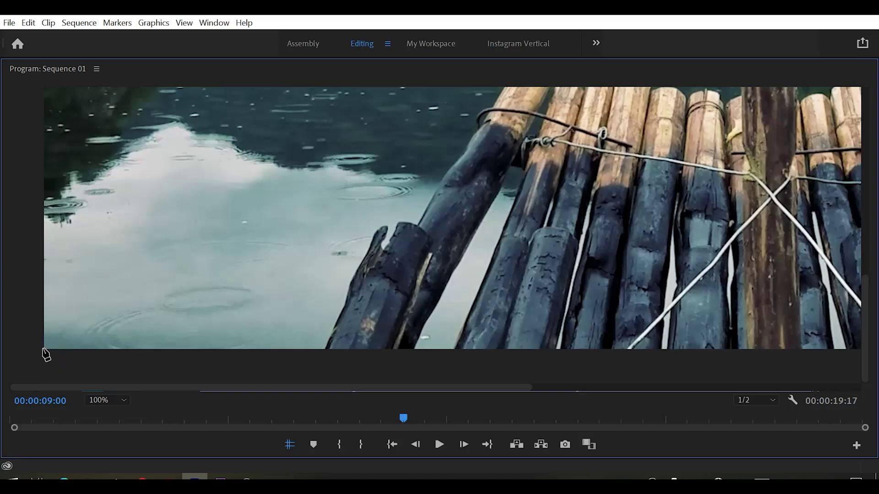
pyautogui.moveTo(864, 324); pyautogui.dragTo(865, 112)
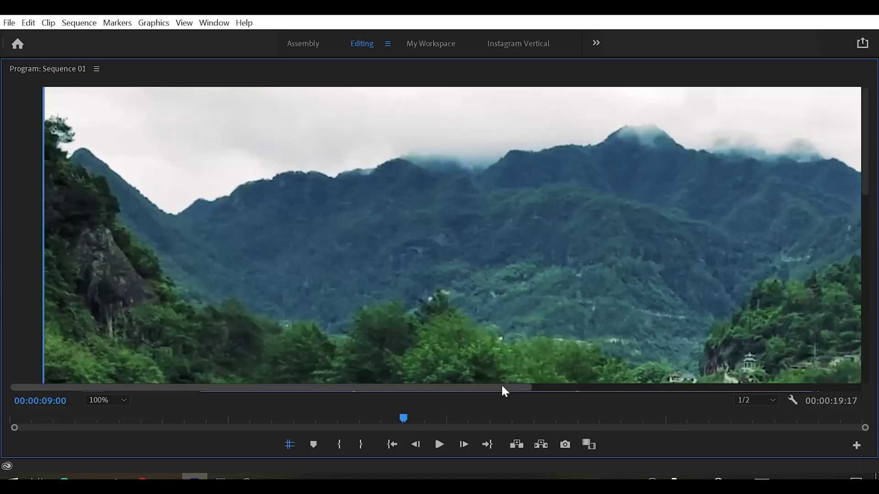
pyautogui.moveTo(505, 392); pyautogui.dragTo(840, 395)
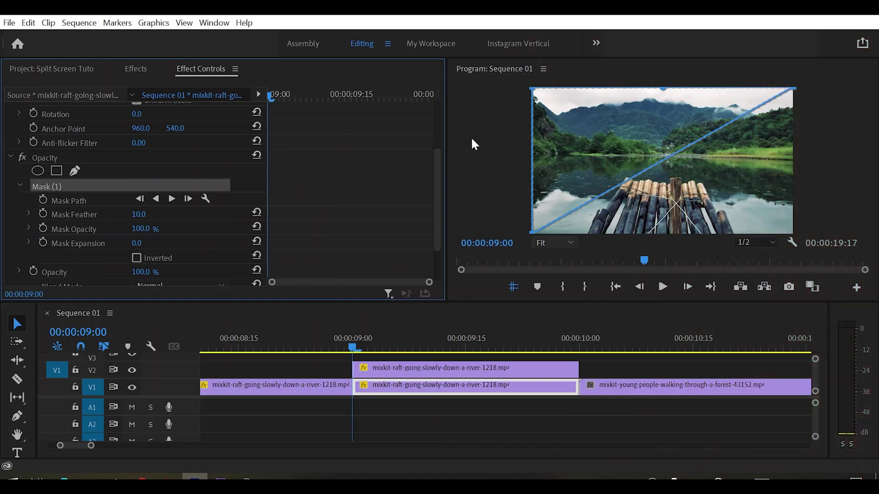
# Copy Mask (1) and paste it onto the other raft clip's Opacity, then deselect and step back one frame.
pyautogui.rightClick(54, 188)
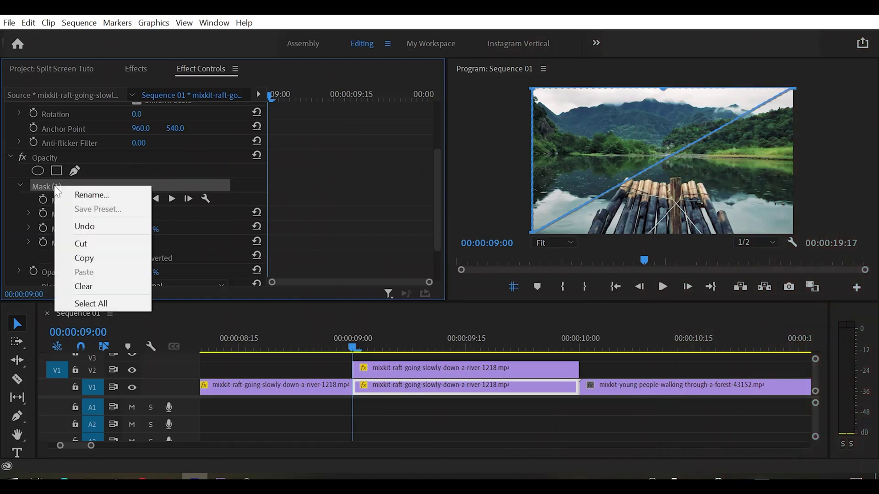
pyautogui.click(101, 256)
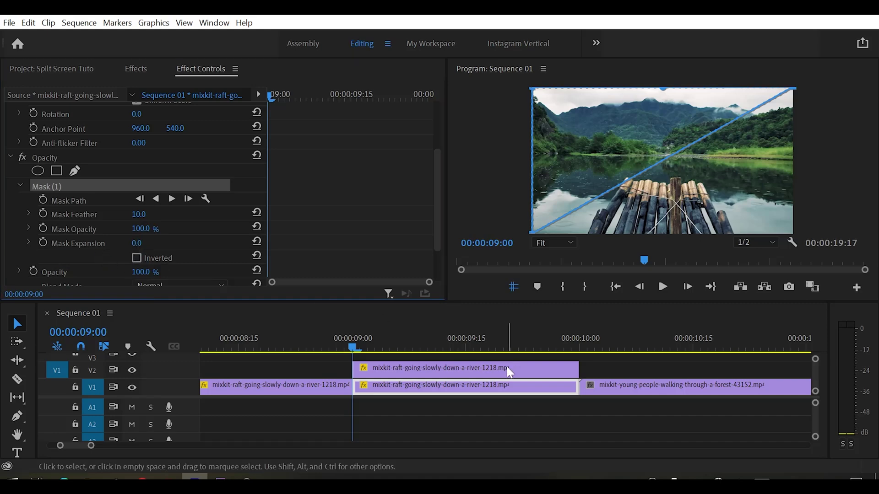
pyautogui.click(387, 365)
pyautogui.scroll(-2, 364, 193)
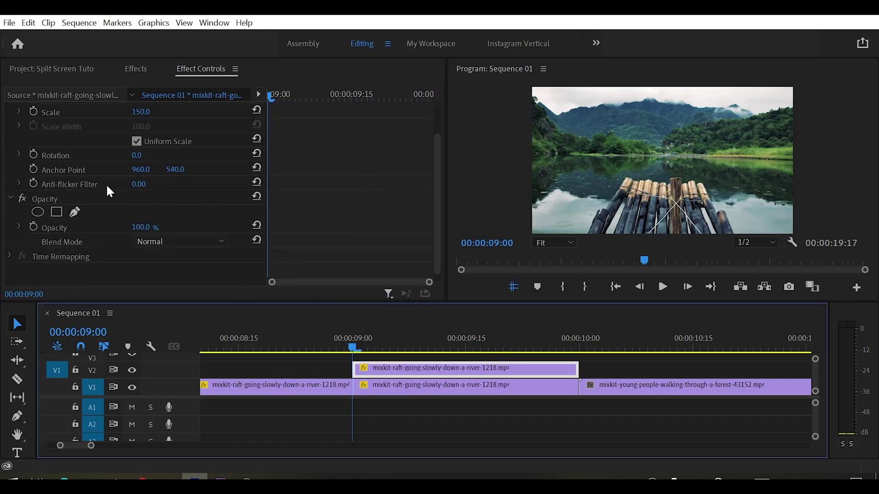
pyautogui.click(44, 198)
pyautogui.rightClick(54, 196)
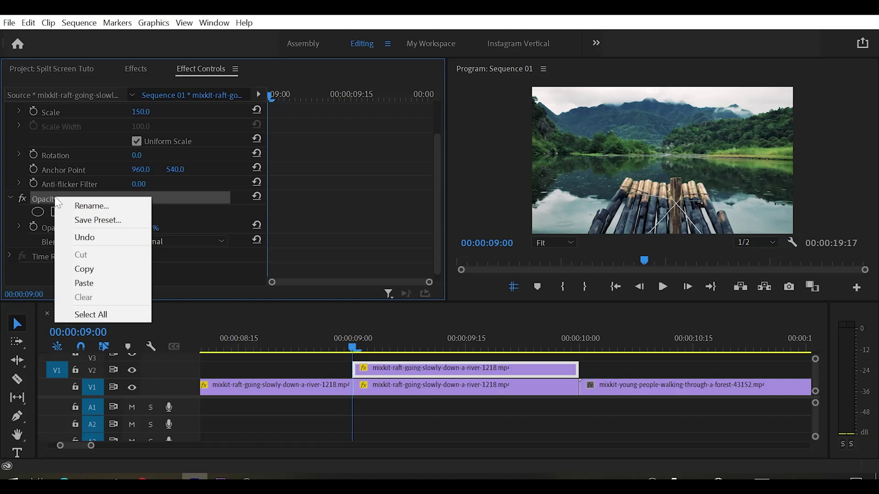
pyautogui.click(100, 283)
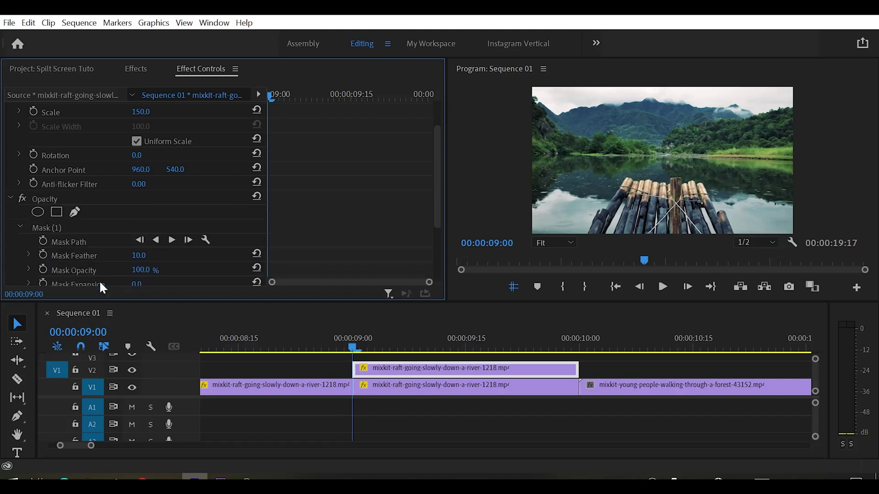
pyautogui.scroll(-3, 287, 215)
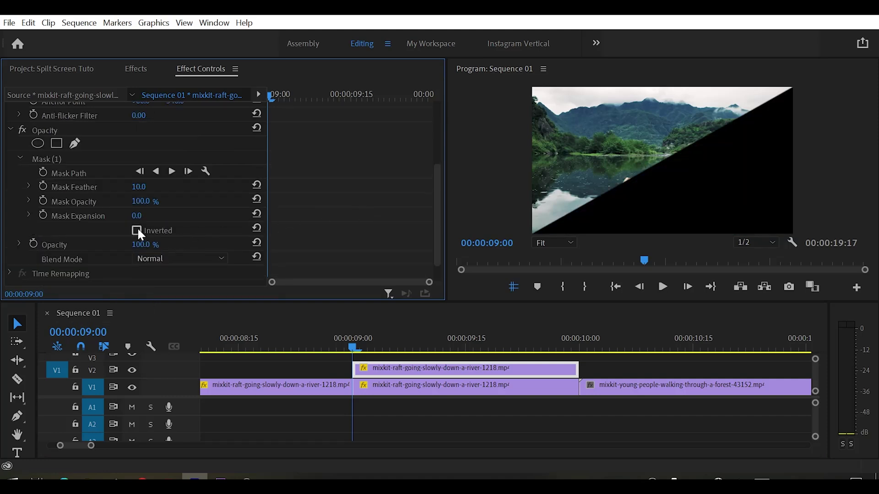
pyautogui.click(500, 407)
pyautogui.press('Left')
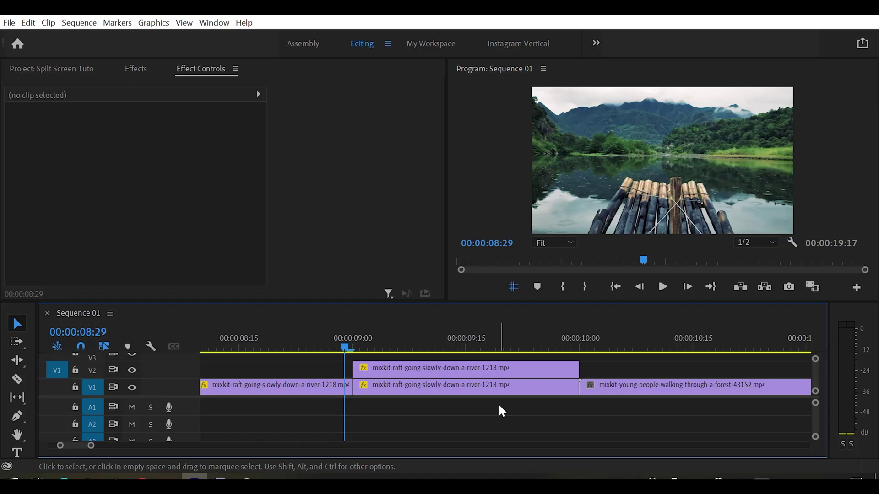
# Nest both masked raft pieces into a sequence with the default name.
pyautogui.moveTo(502, 411); pyautogui.dragTo(447, 385)
pyautogui.rightClick(447, 385)
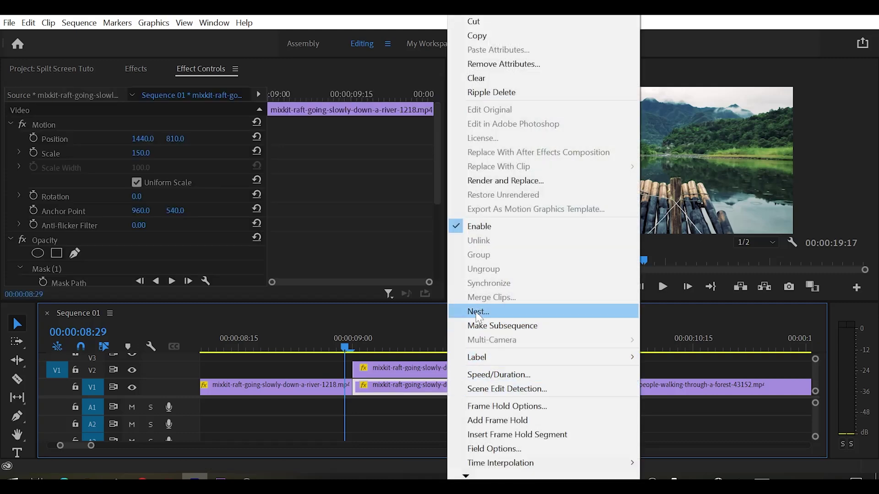
pyautogui.click(478, 312)
pyautogui.click(426, 256)
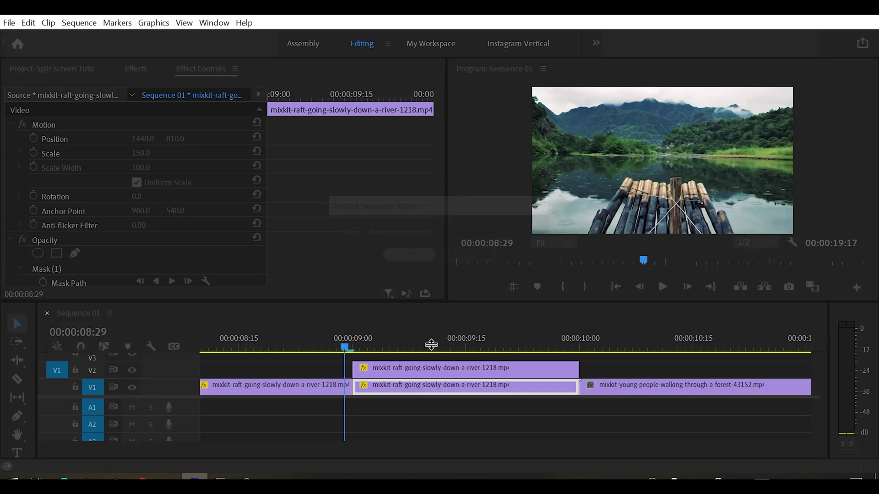
# Nest the masked V2 raft clip on its own as Nested Sequence 02.
pyautogui.click(432, 365)
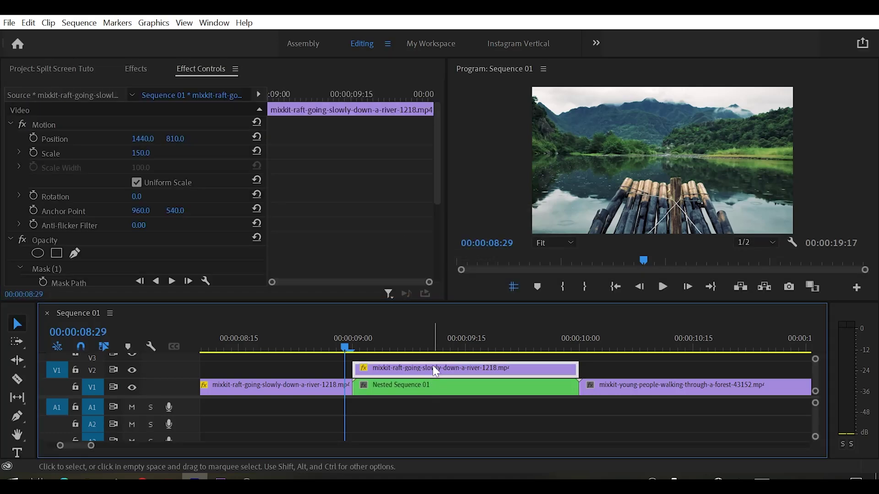
pyautogui.rightClick(432, 365)
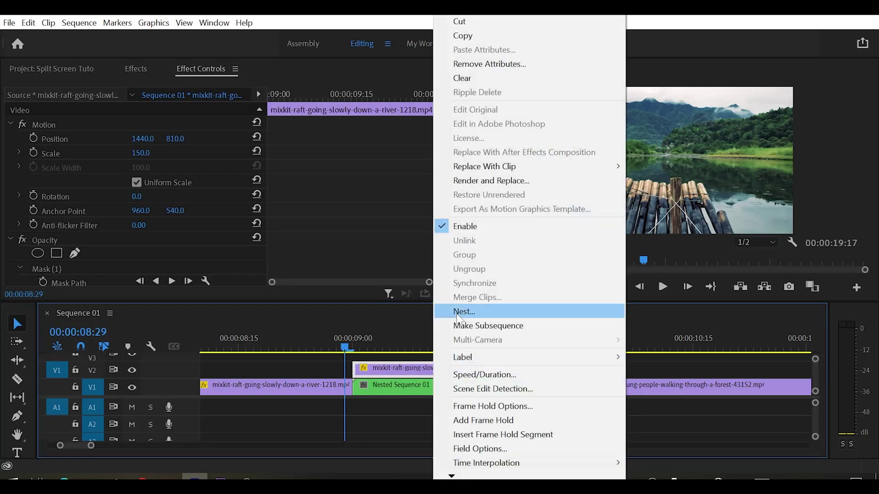
pyautogui.click(458, 310)
pyautogui.click(426, 257)
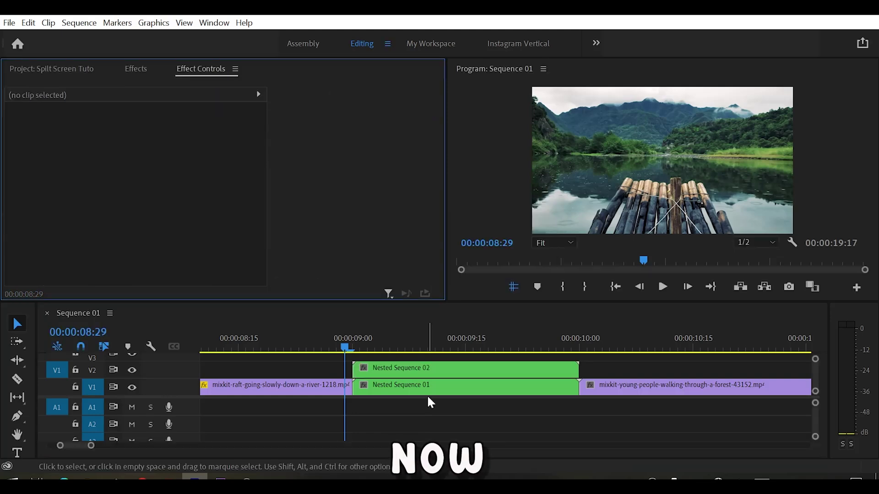
# Search Effects for 'transfo' and apply Distort > Transform to Nested Sequence 02 and Nested Sequence 01.
pyautogui.click(131, 68)
pyautogui.click(117, 86)
pyautogui.write('trans')
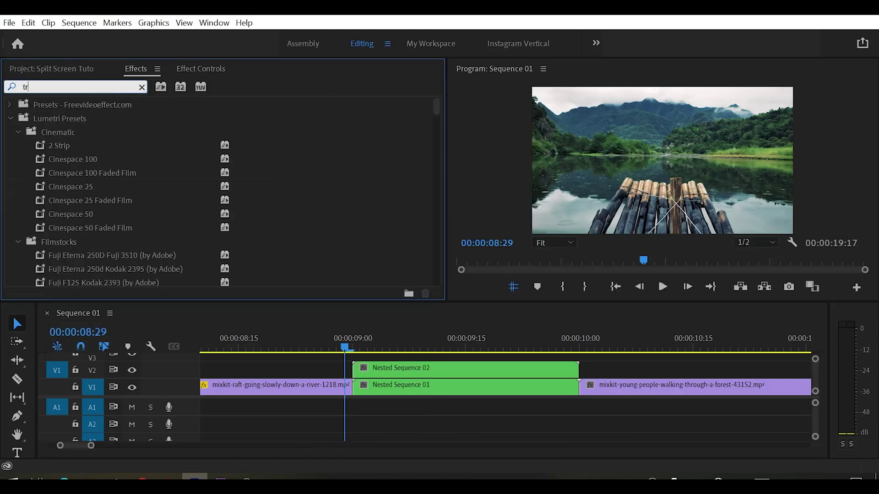
pyautogui.write('form')
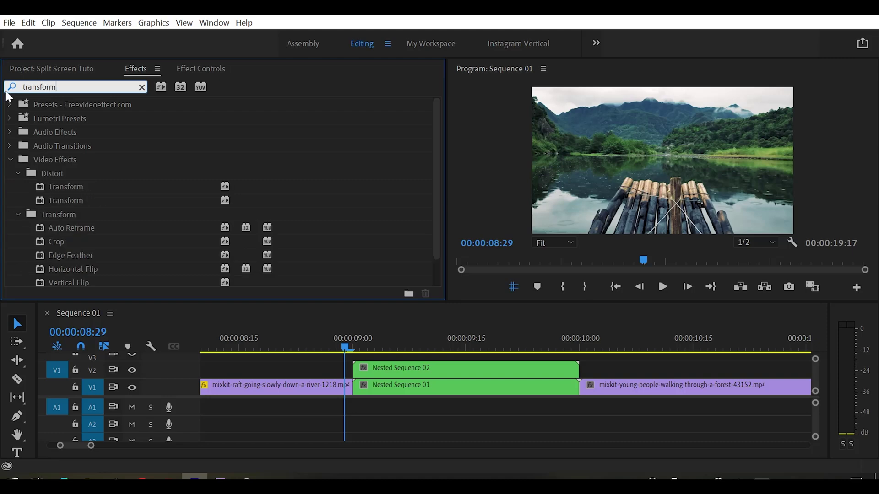
pyautogui.moveTo(43, 189); pyautogui.dragTo(392, 368)
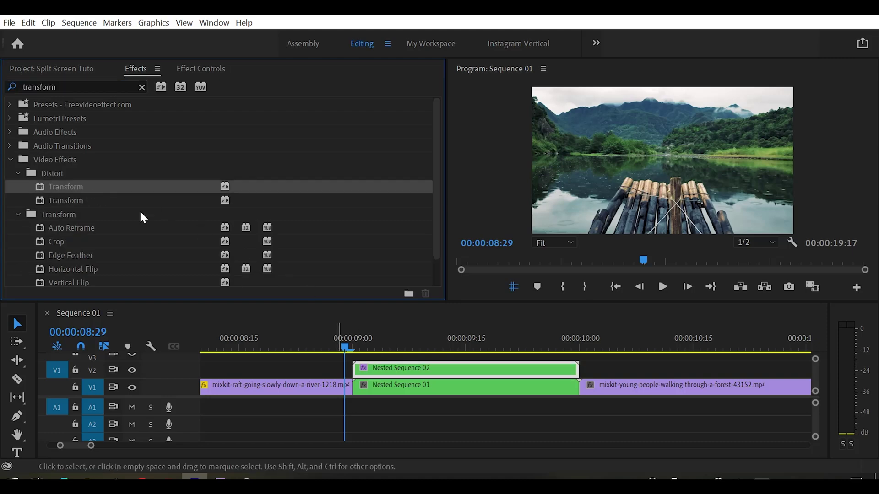
pyautogui.moveTo(124, 226); pyautogui.dragTo(394, 387)
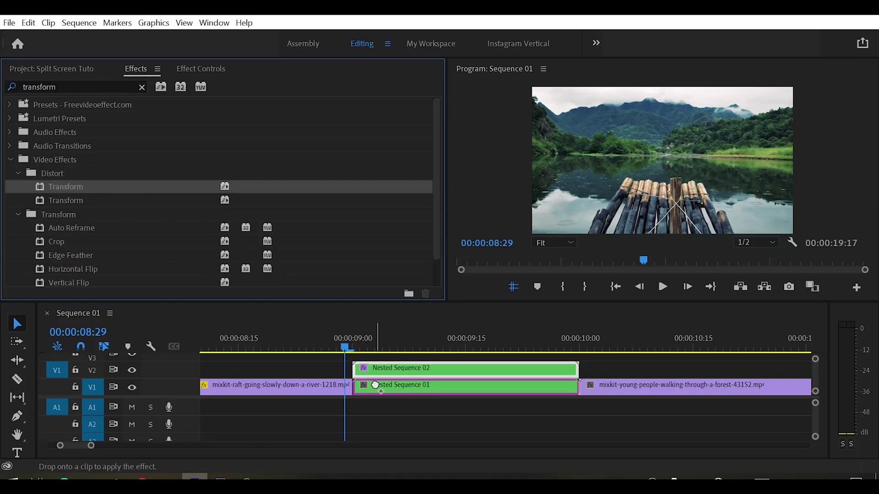
# Keyframe Nested Sequence 01's Transform Position at 00:00:09:00, then set X to 0 at 00:00:09:29.
pyautogui.click(197, 69)
pyautogui.scroll(-5, 304, 169)
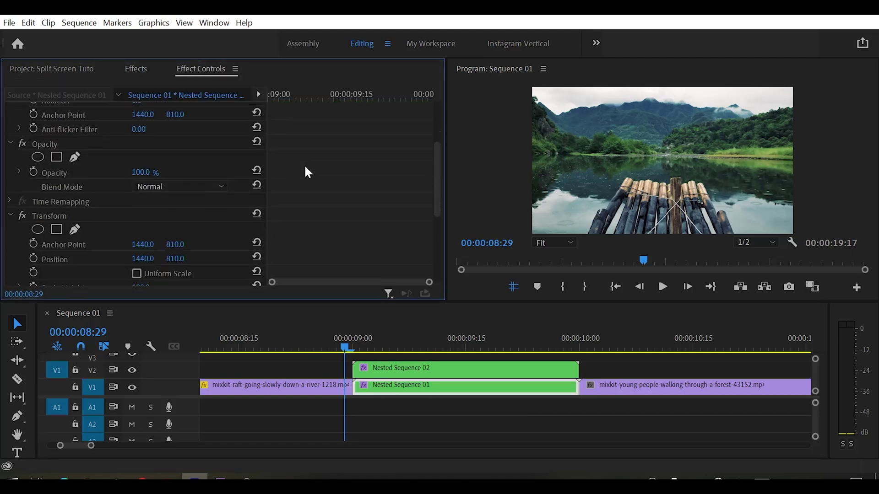
pyautogui.scroll(-3, 306, 168)
pyautogui.scroll(-2, 48, 187)
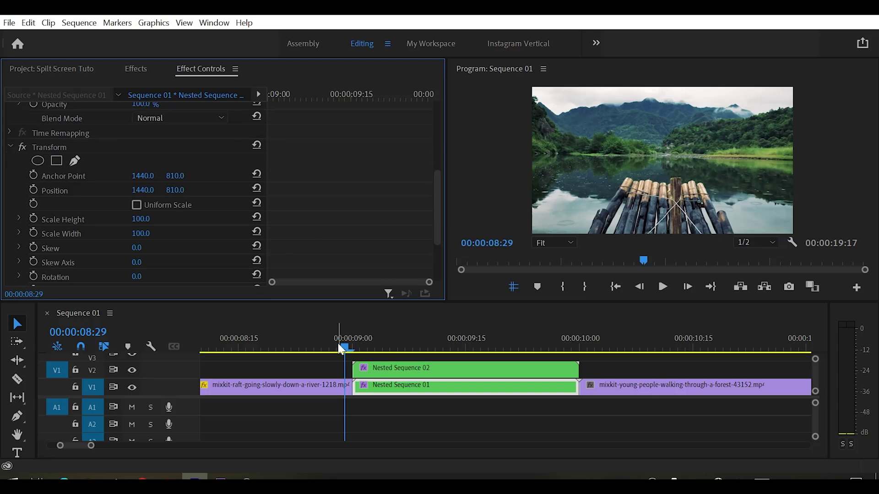
pyautogui.moveTo(346, 352); pyautogui.dragTo(354, 353)
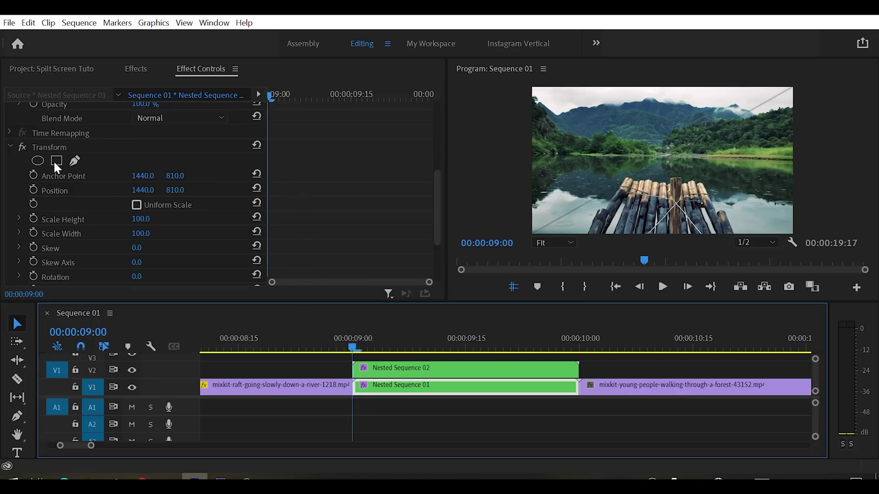
pyautogui.click(33, 189)
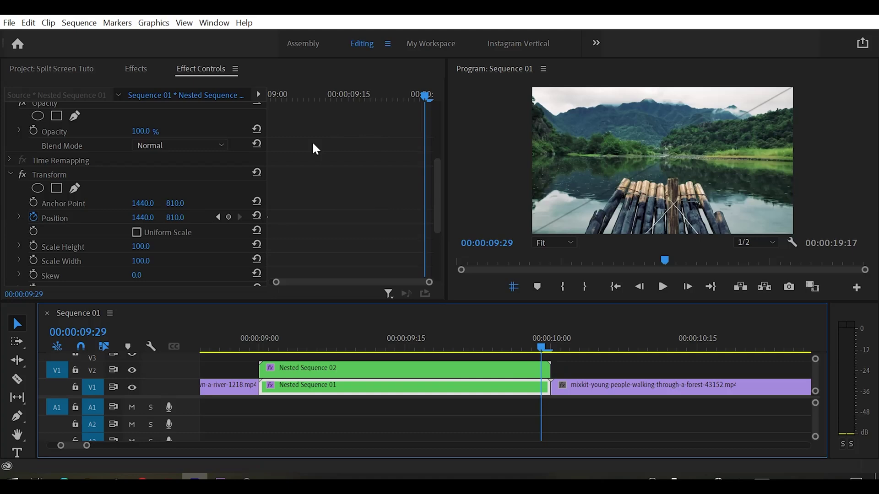
pyautogui.click(146, 218)
pyautogui.write('0')
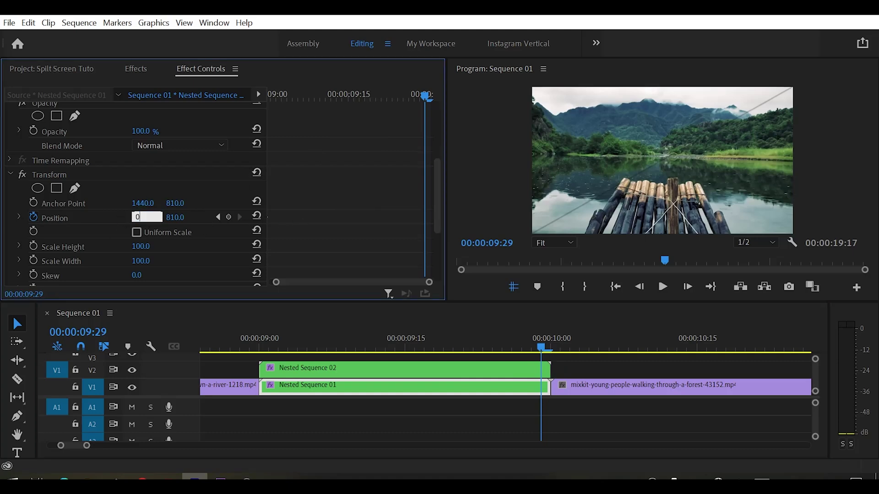
pyautogui.press('Escape')
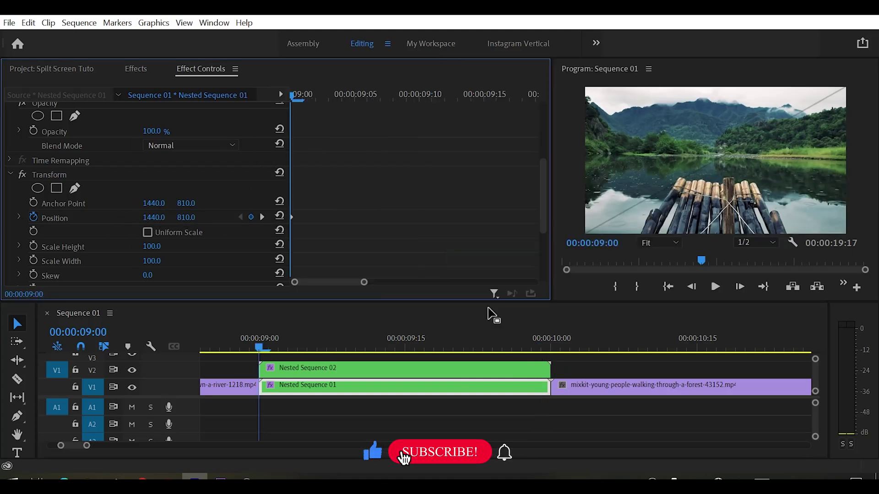
# Apply Temporal Interpolation Ease In to the last Position keyframe at 00:00:09:29.
pyautogui.moveTo(355, 282); pyautogui.dragTo(548, 280)
pyautogui.rightClick(526, 218)
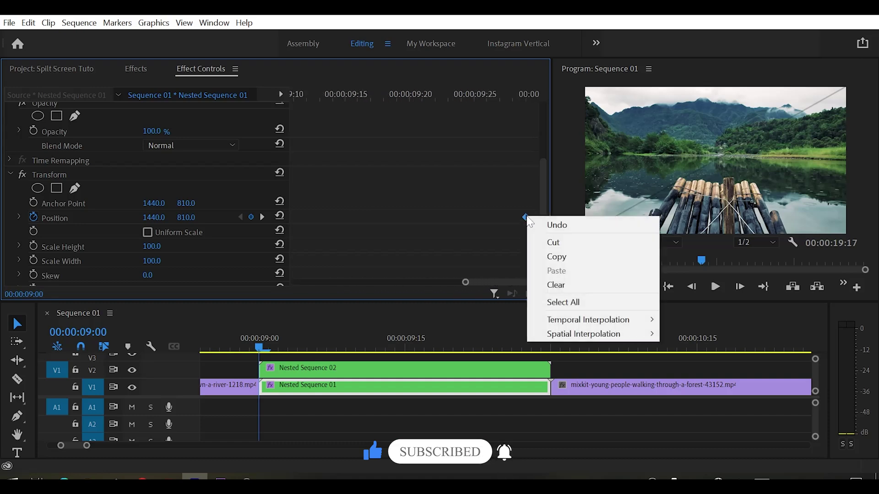
pyautogui.moveTo(595, 319)
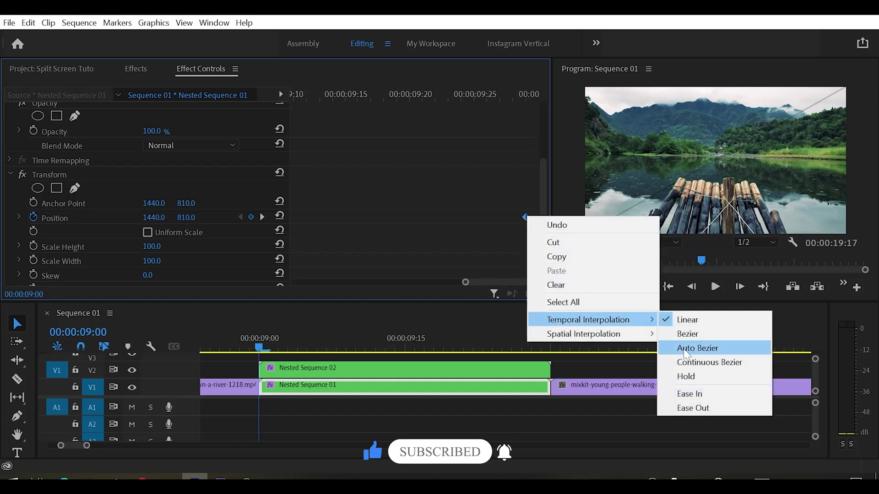
pyautogui.click(723, 395)
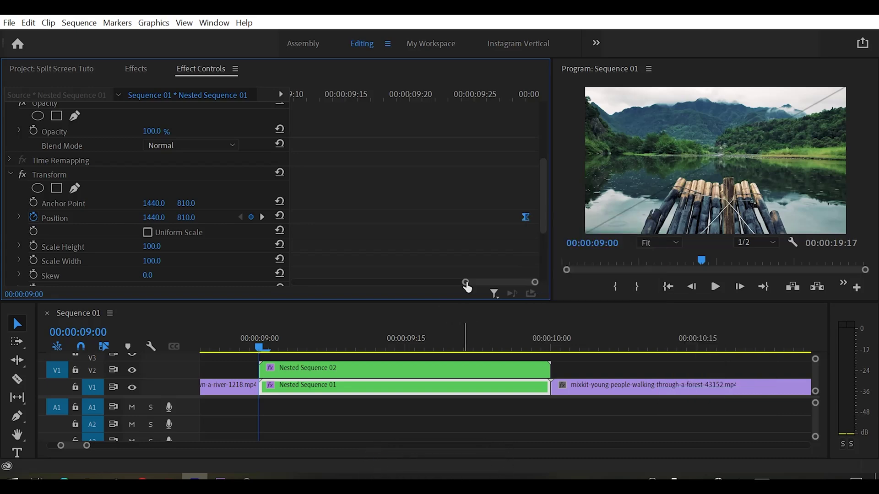
# Apply Temporal Interpolation Ease Out to the first Position keyframe at 00:00:09:00.
pyautogui.moveTo(492, 283); pyautogui.dragTo(268, 280)
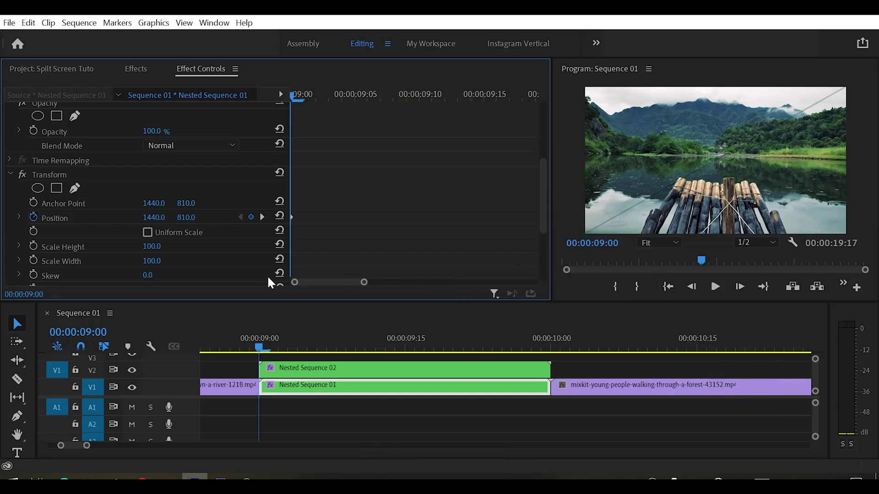
pyautogui.rightClick(291, 216)
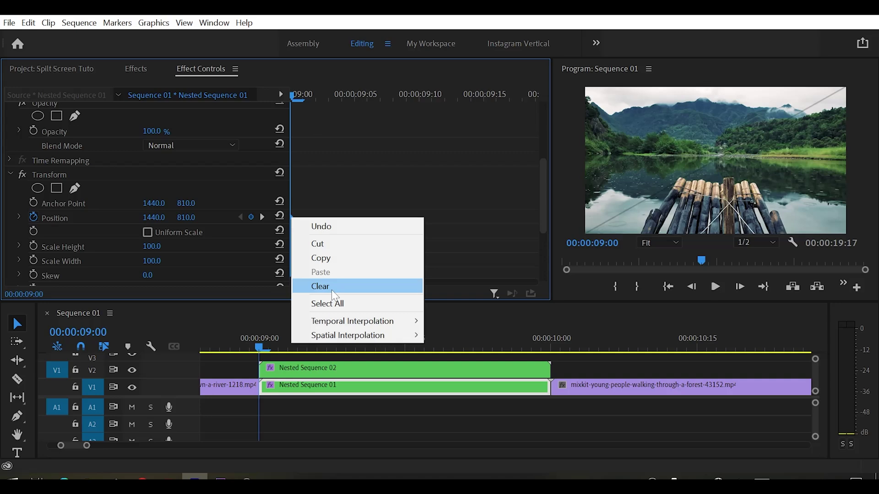
pyautogui.moveTo(347, 326)
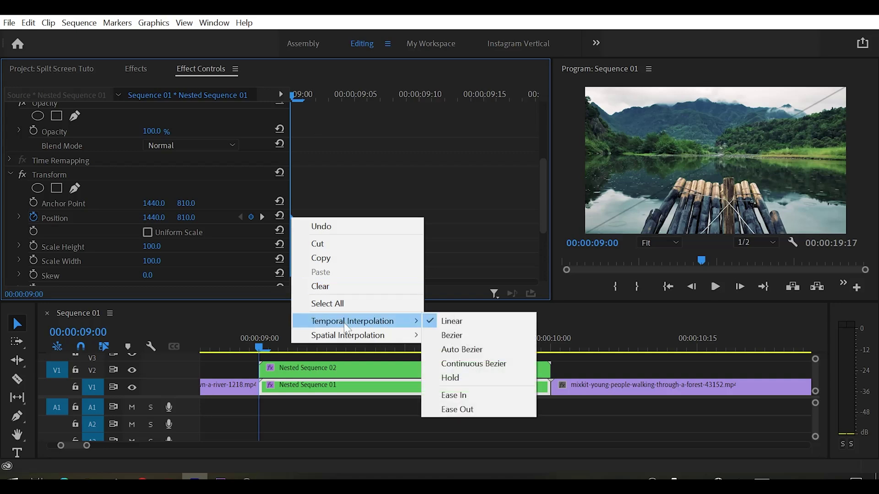
pyautogui.click(477, 405)
# Turn off Use Composition's Shutter Angle and set the Transform Shutter Angle to 180.
pyautogui.scroll(-2, 307, 205)
pyautogui.scroll(-3, 309, 212)
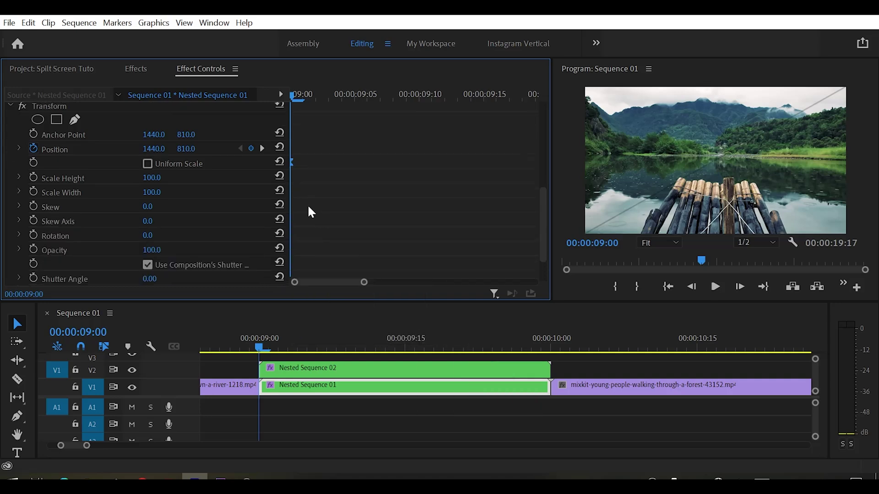
pyautogui.click(147, 222)
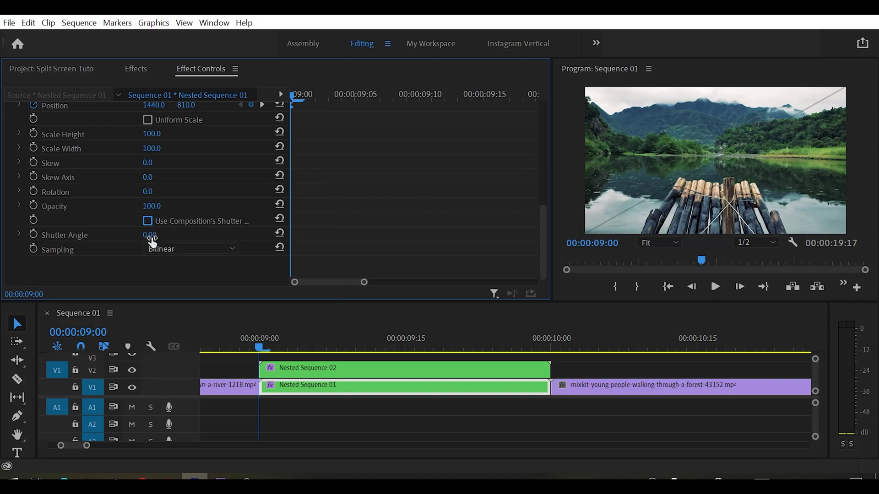
pyautogui.click(161, 233)
pyautogui.write('180')
pyautogui.press('Return')
# Select Nested Sequence 02 and save the project with Ctrl+S.
pyautogui.scroll(3, 339, 214)
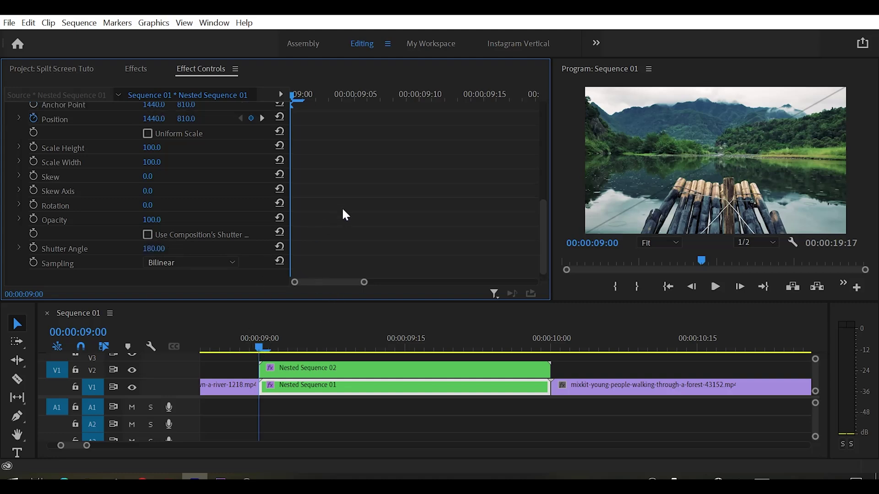
pyautogui.click(336, 370)
pyautogui.hotkey('ctrl', 's')
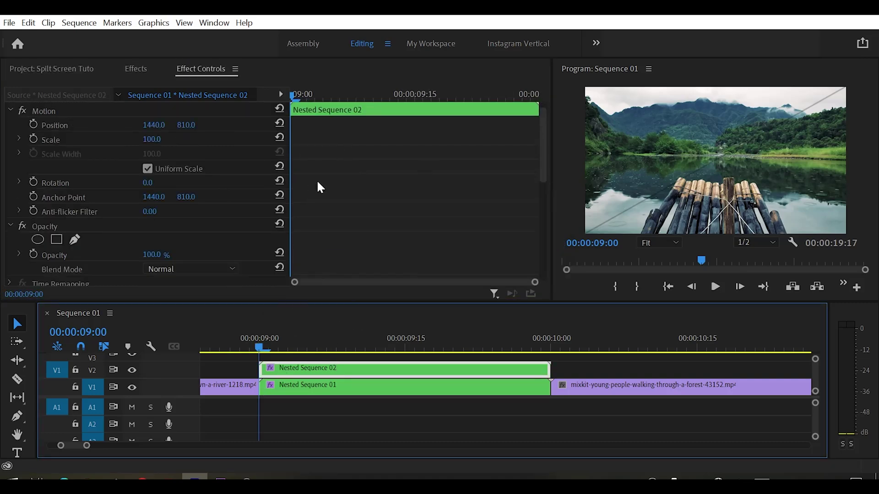
# Keyframe Nested Sequence 02's Position at 2880, 1620 on its last frame, sliding it off-screen.
pyautogui.scroll(-5, 318, 183)
pyautogui.scroll(-3, 318, 182)
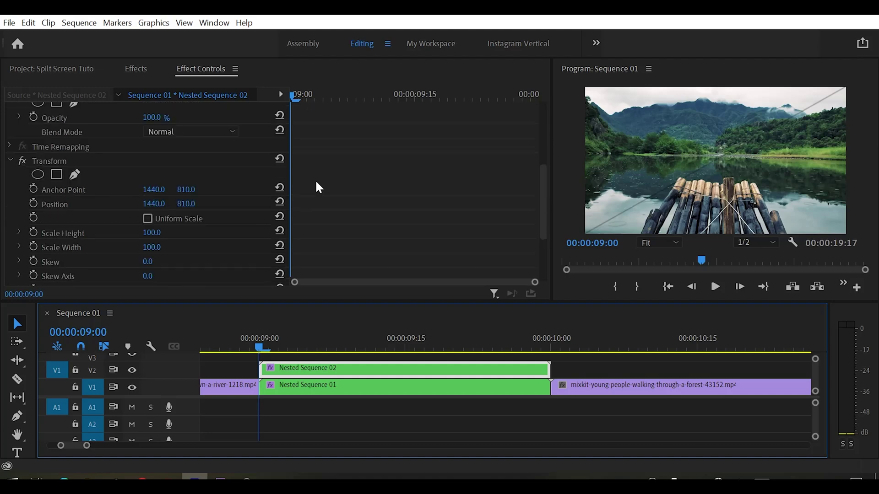
pyautogui.click(33, 203)
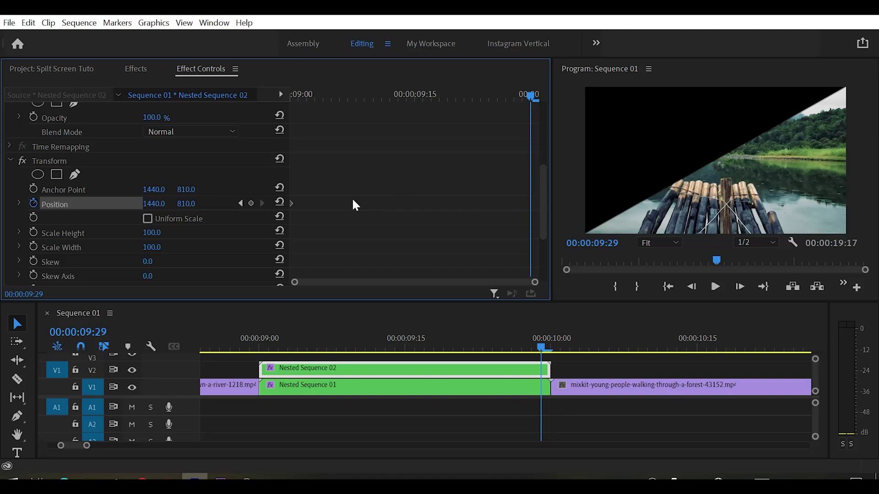
pyautogui.click(157, 204)
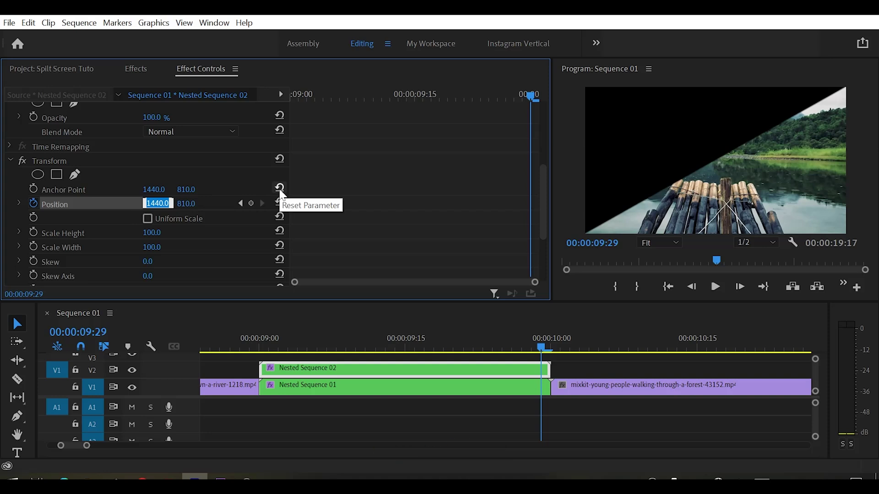
pyautogui.write('28')
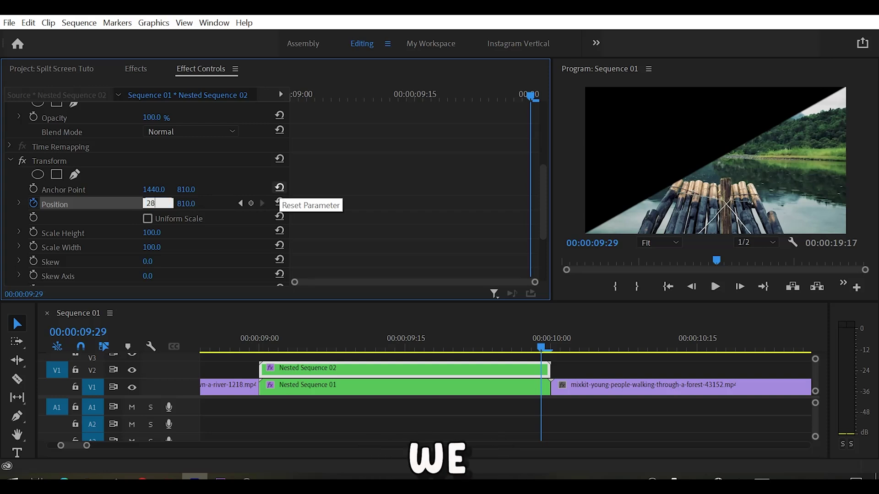
pyautogui.write('80')
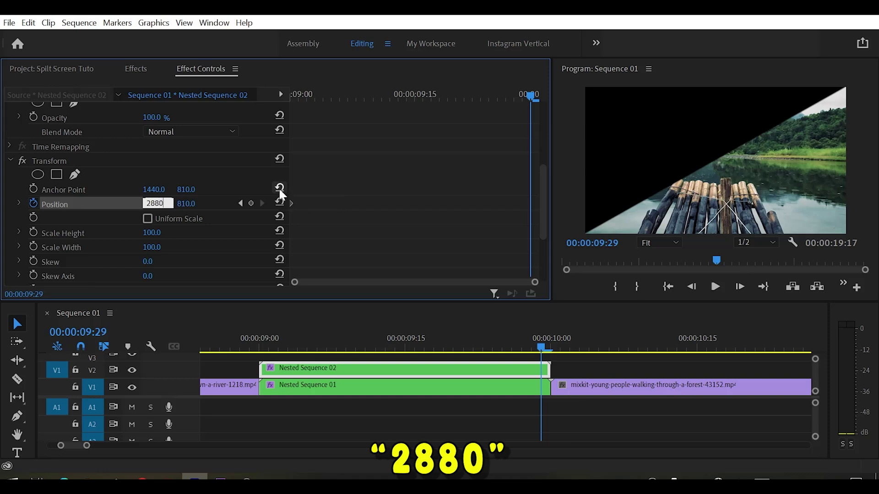
pyautogui.press('Return')
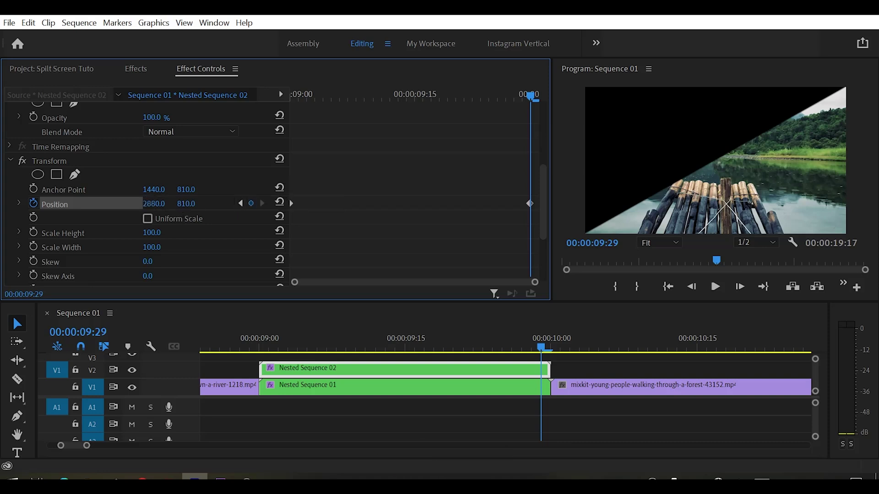
pyautogui.press('Tab')
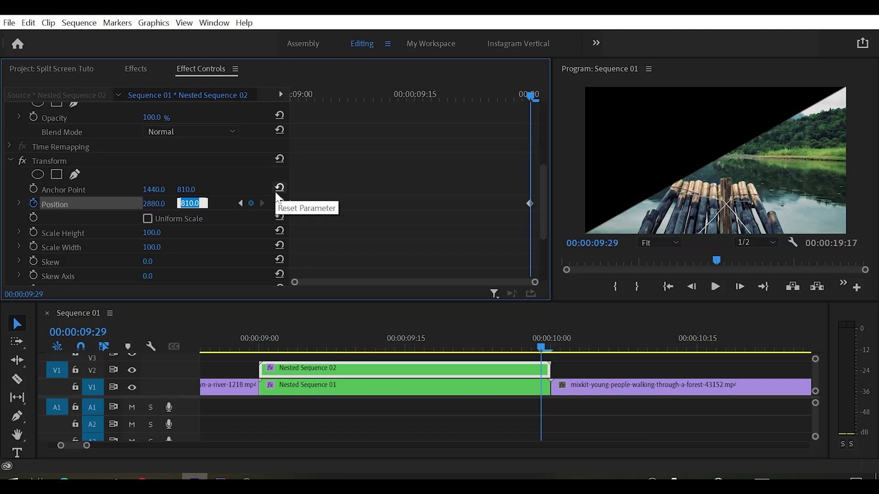
pyautogui.write('1620')
pyautogui.press('Return')
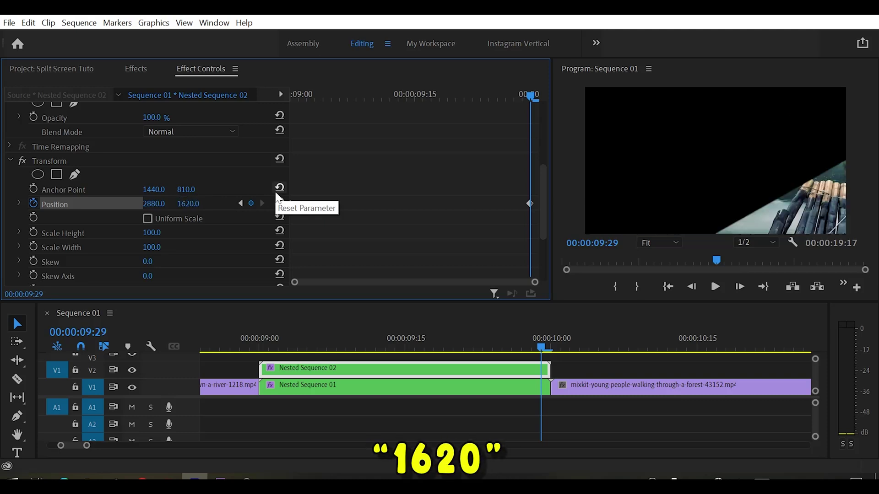
pyautogui.scroll(-5, 404, 179)
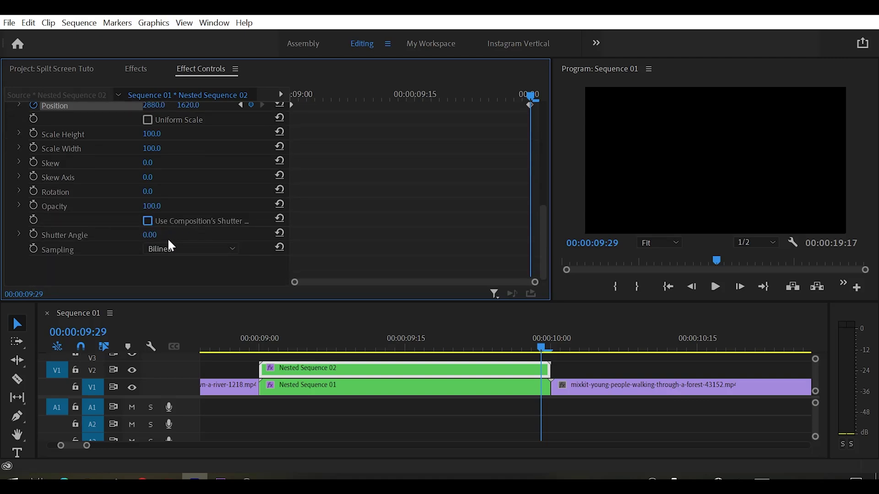
# Set the Transform Shutter Angle to 180 for motion blur.
pyautogui.click(151, 236)
pyautogui.write('180')
pyautogui.press('Return')
# Ease both Position keyframes, then zoom out and place the playhead inside the transition.
pyautogui.scroll(4, 431, 208)
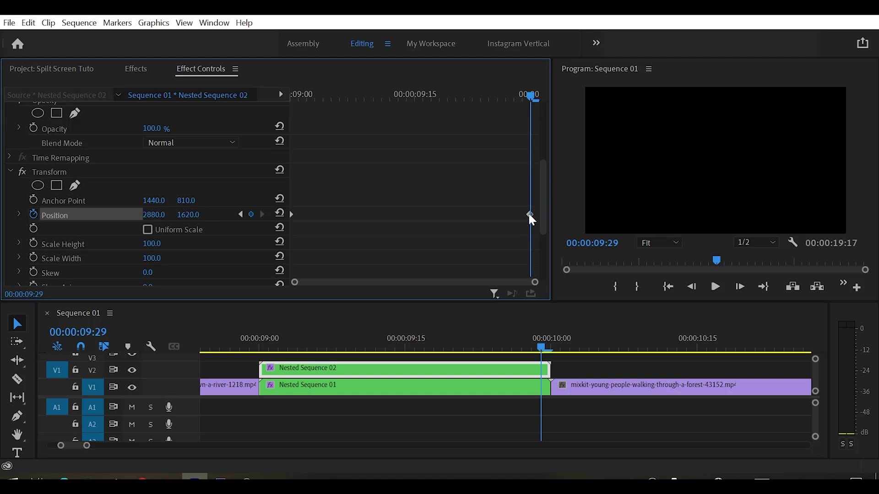
pyautogui.rightClick(530, 214)
pyautogui.moveTo(591, 318)
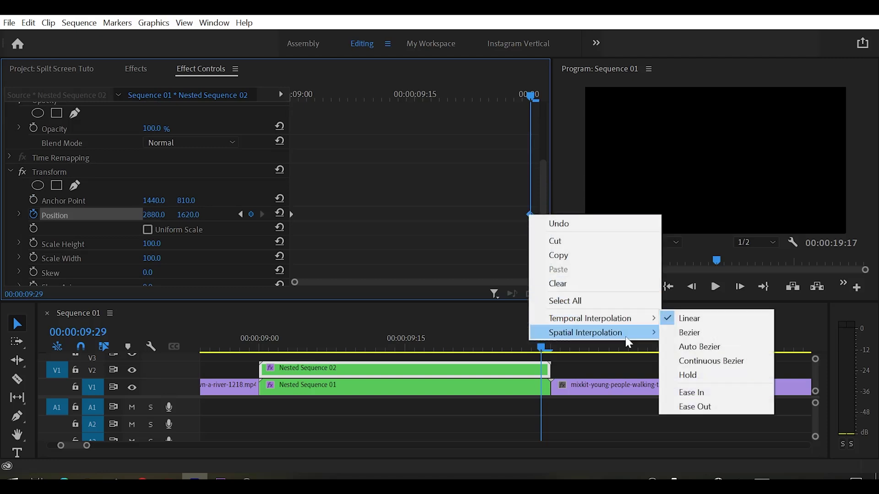
pyautogui.click(718, 406)
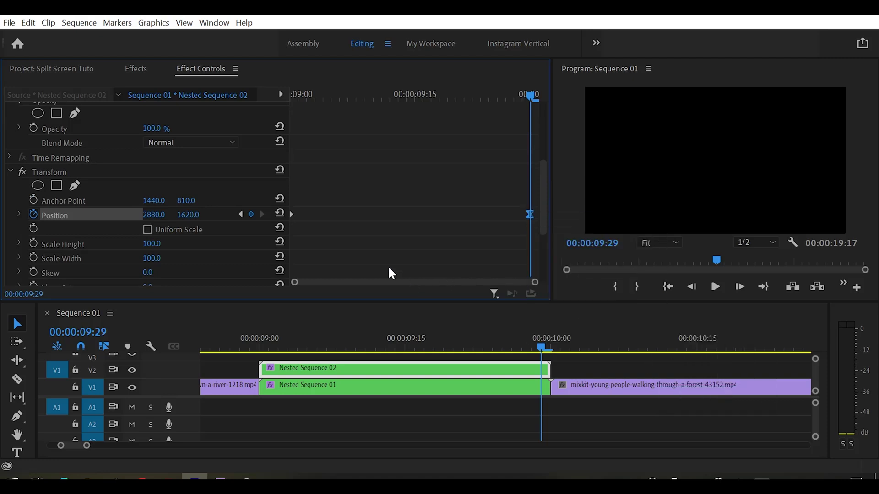
pyautogui.rightClick(292, 214)
pyautogui.moveTo(347, 316)
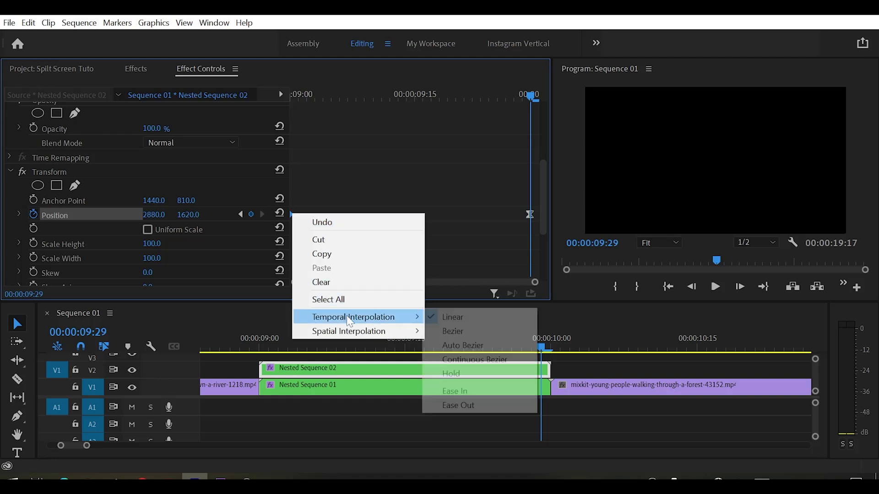
pyautogui.click(458, 405)
pyautogui.press('-')
pyautogui.click(345, 353)
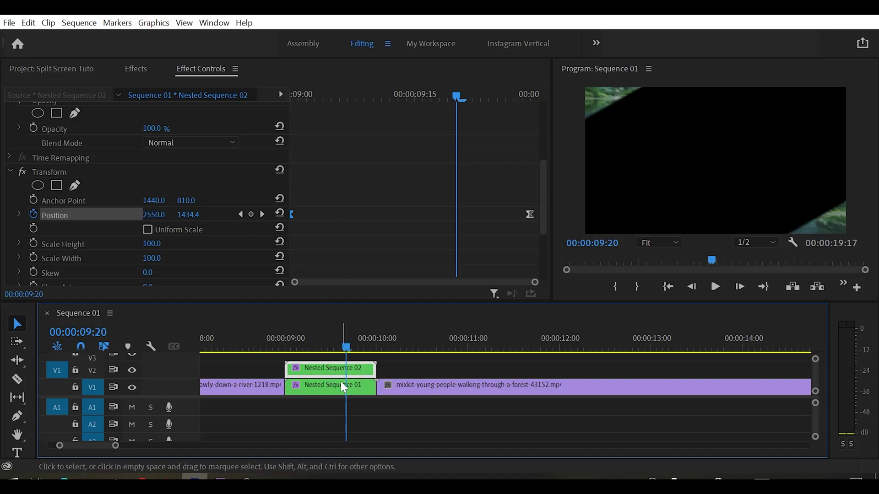
# Add a middle Position keyframe at 09:09 on Nested Sequence 02 and pull its speed to zero.
pyautogui.click(17, 213)
pyautogui.scroll(-1, 69, 202)
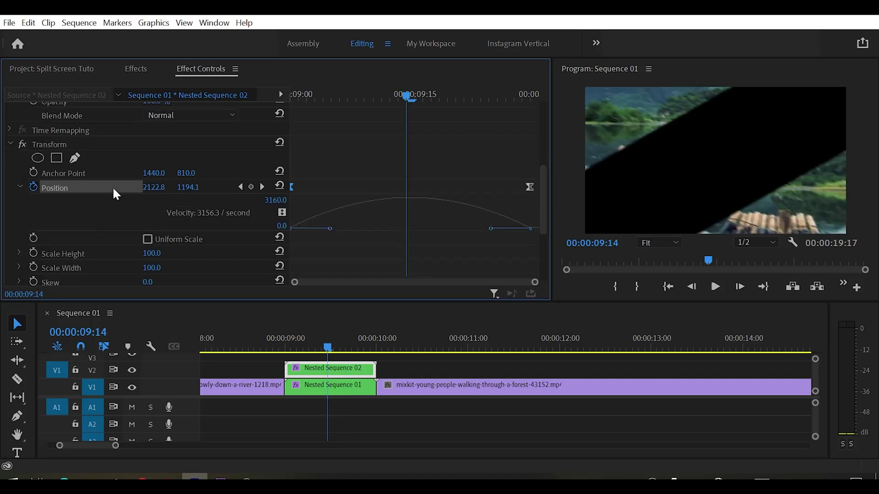
pyautogui.click(251, 187)
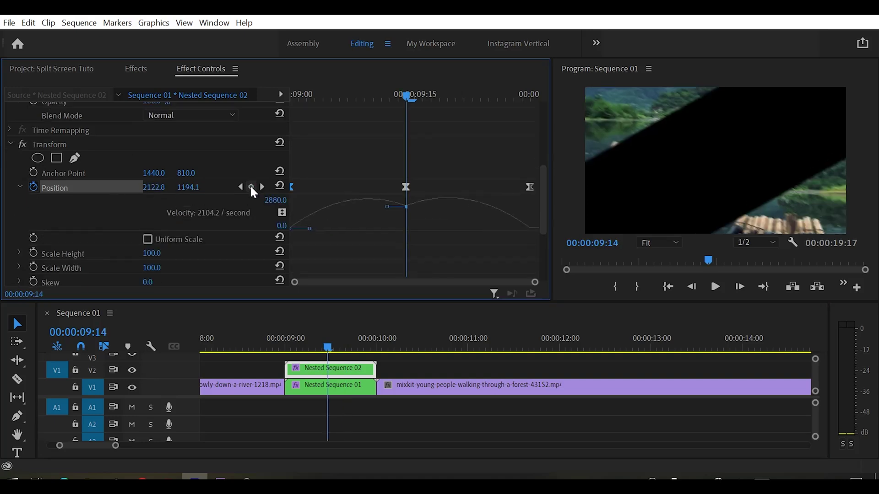
pyautogui.moveTo(406, 187); pyautogui.dragTo(349, 235)
pyautogui.click(363, 186)
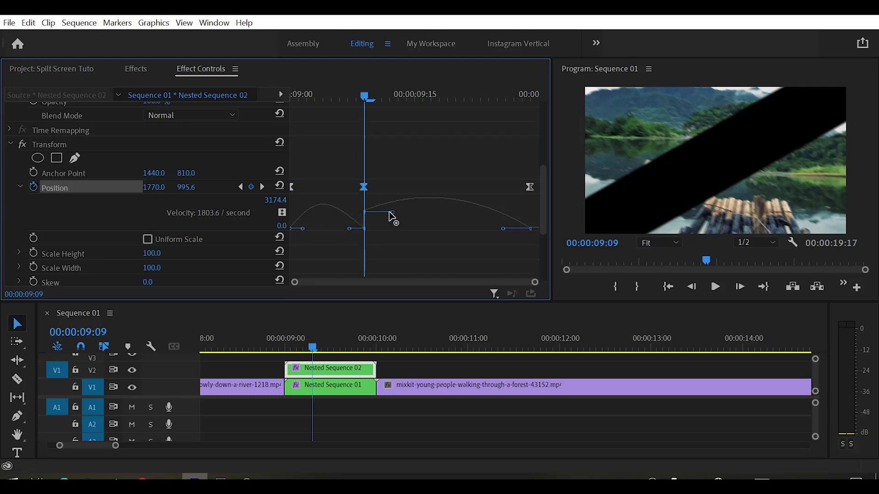
pyautogui.moveTo(392, 217); pyautogui.dragTo(392, 232)
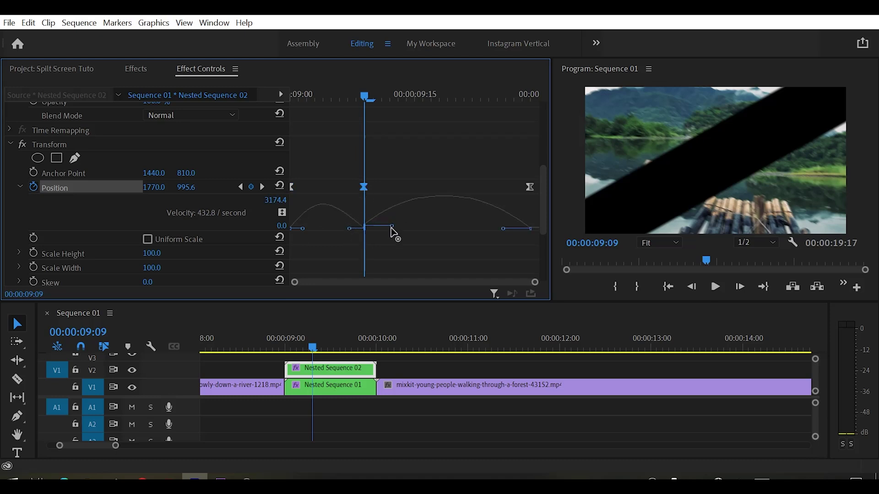
# Drop Nested Sequence 01's middle Position keyframe speed to zero, matching its speed curve.
pyautogui.click(333, 383)
pyautogui.scroll(-5, 29, 221)
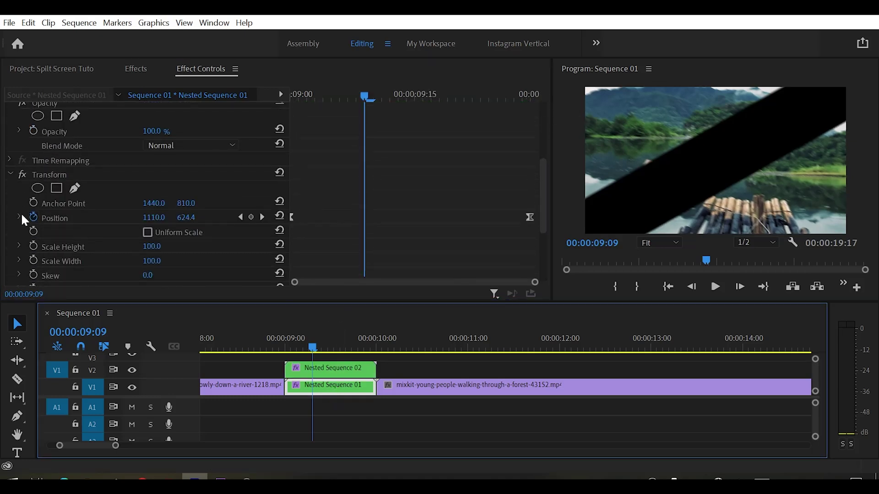
pyautogui.click(18, 216)
pyautogui.scroll(-2, 387, 203)
pyautogui.click(363, 176)
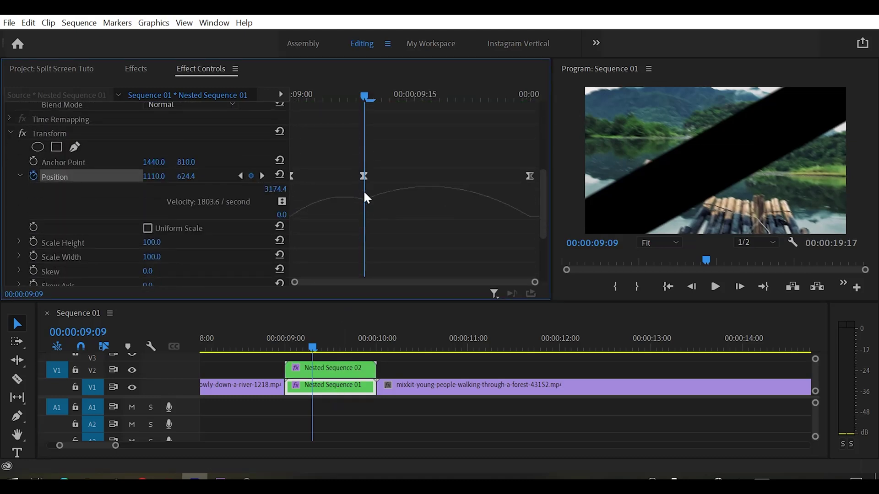
pyautogui.moveTo(366, 197); pyautogui.dragTo(397, 231)
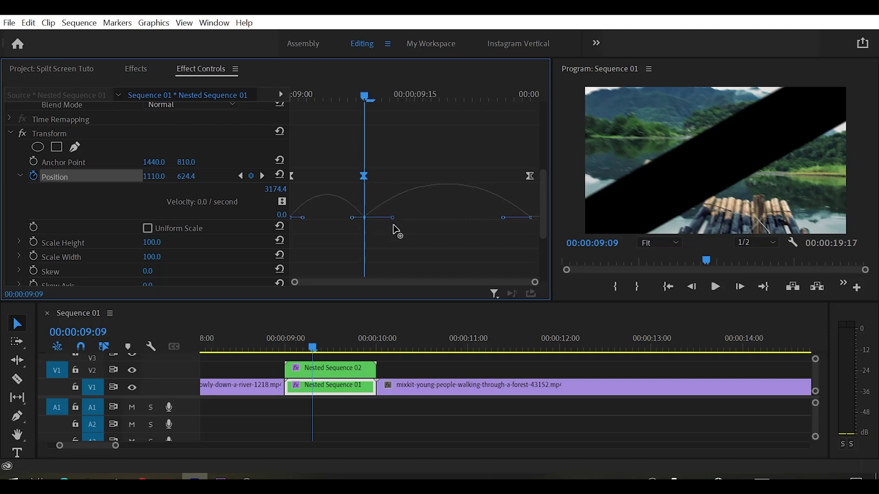
pyautogui.moveTo(367, 98); pyautogui.dragTo(358, 98)
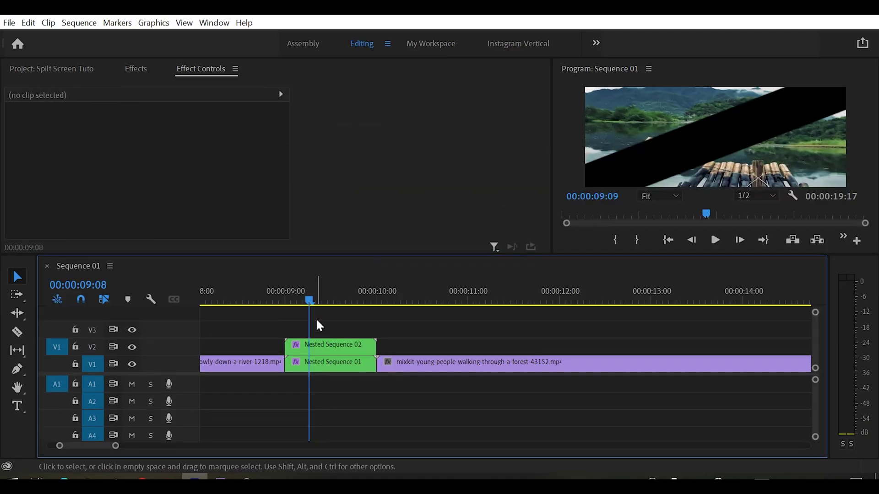
# Move both nested halves up a track and extend the forest clip back to 00:00:09:00.
pyautogui.moveTo(316, 320); pyautogui.dragTo(337, 326)
pyautogui.click(431, 367)
pyautogui.moveTo(377, 366); pyautogui.dragTo(337, 368)
# Play back the split-screen transition from just before it starts.
pyautogui.moveTo(310, 300); pyautogui.dragTo(284, 301)
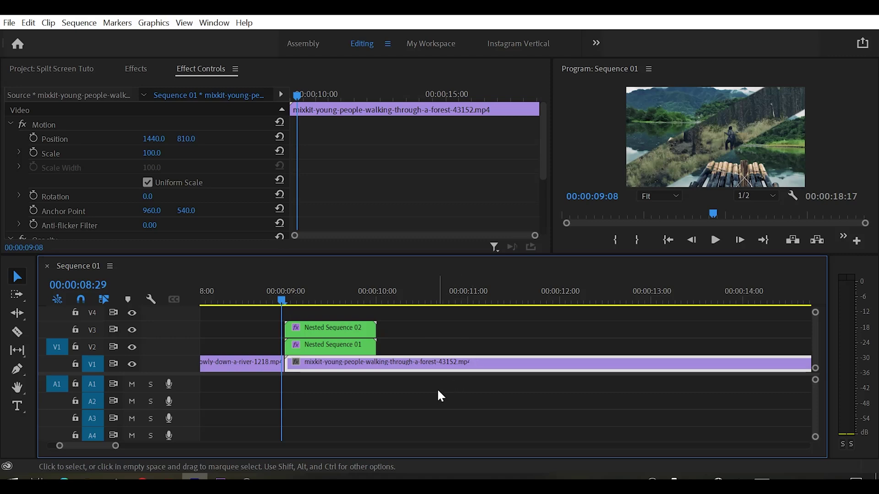
pyautogui.press('space')
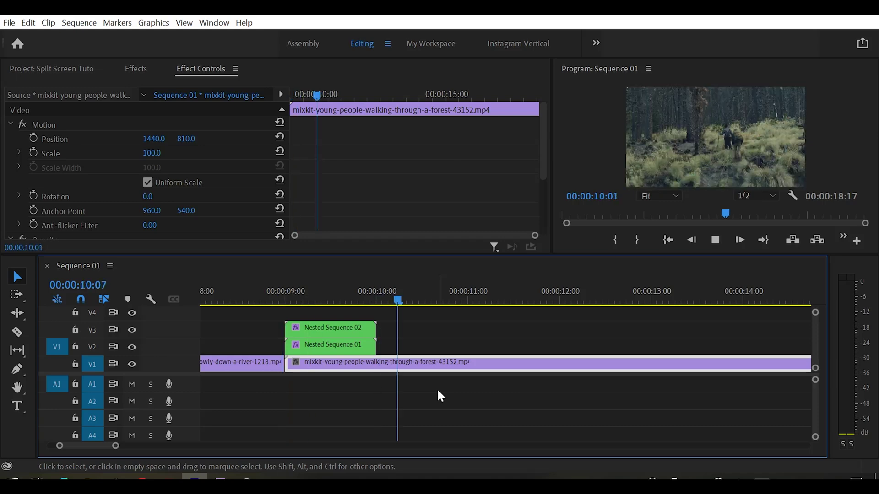
pyautogui.press('space')
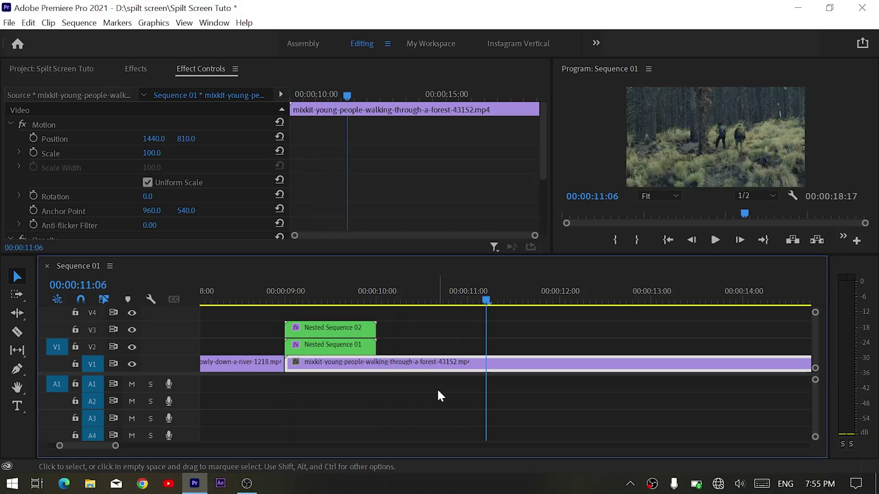